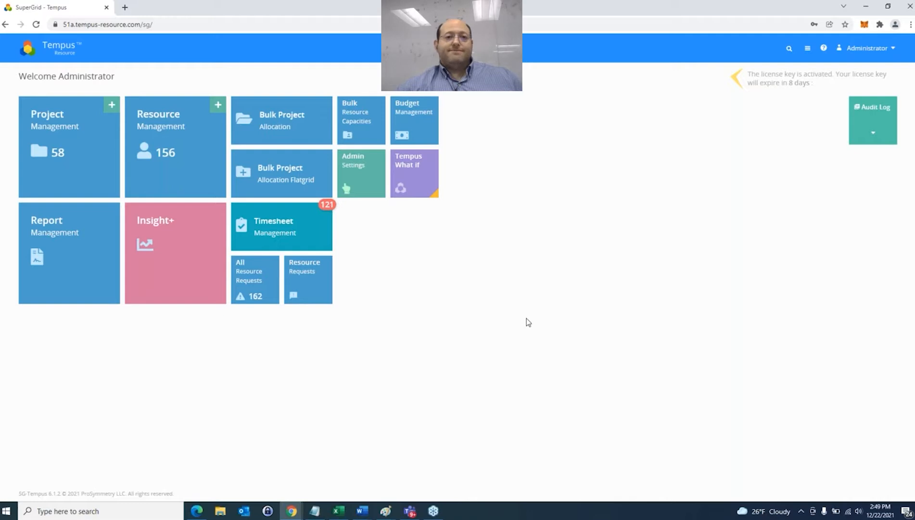
Open Insight+ and add a new dashboard named "insight+ Demo 2" to the managed dashboards
{"action": "left_click", "coordinate": [178, 258]}
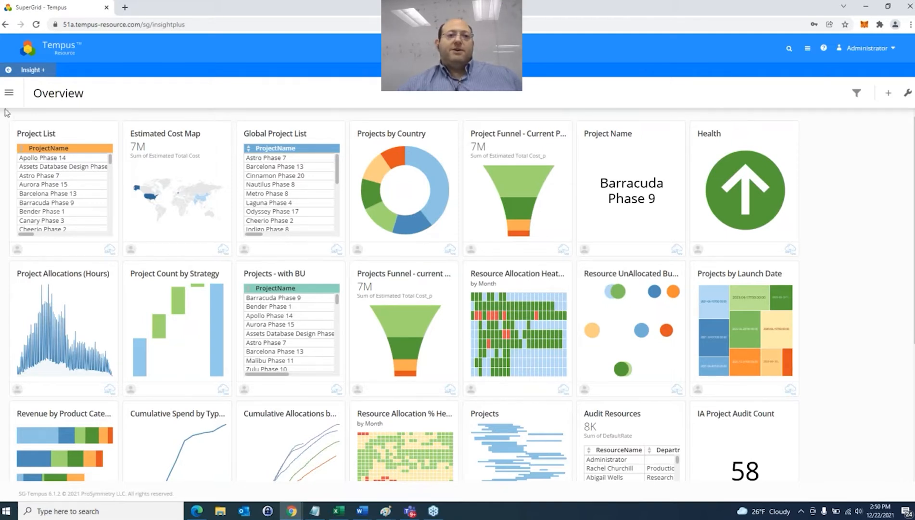
{"action": "left_click", "coordinate": [9, 93]}
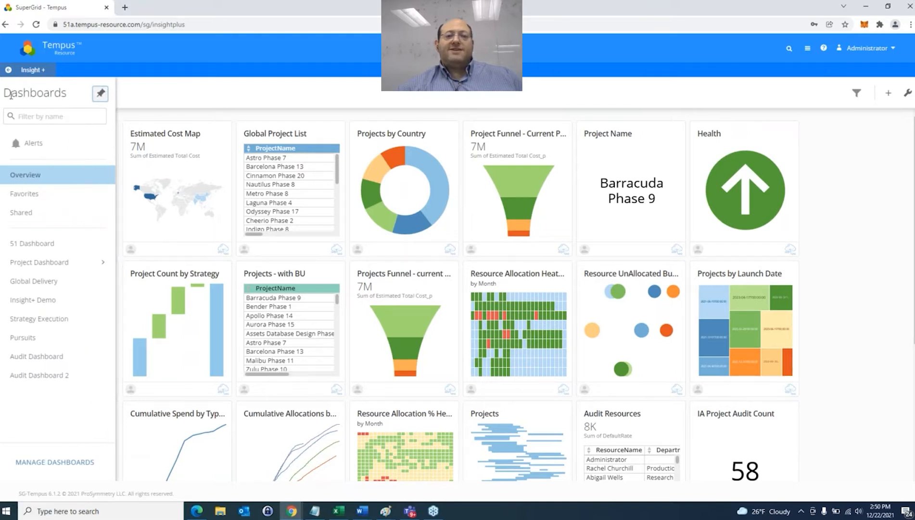
{"action": "left_click", "coordinate": [47, 464]}
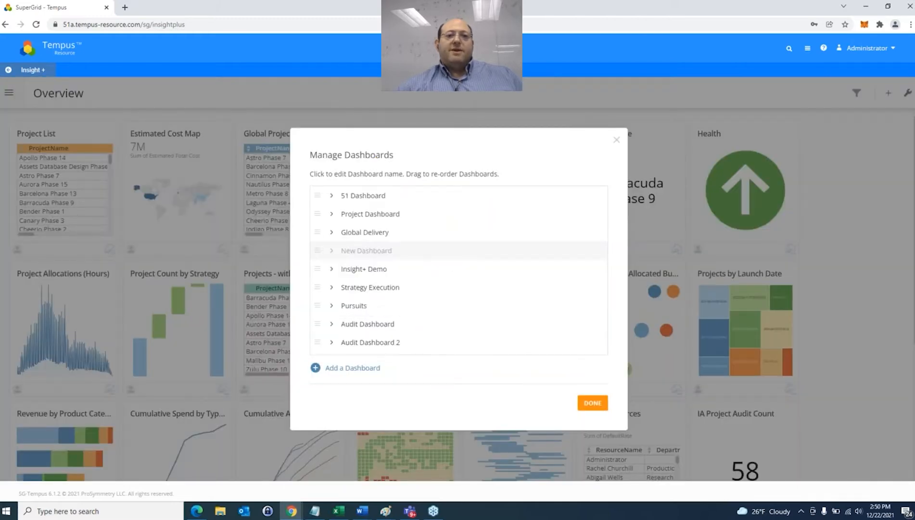
{"action": "left_click", "coordinate": [368, 374]}
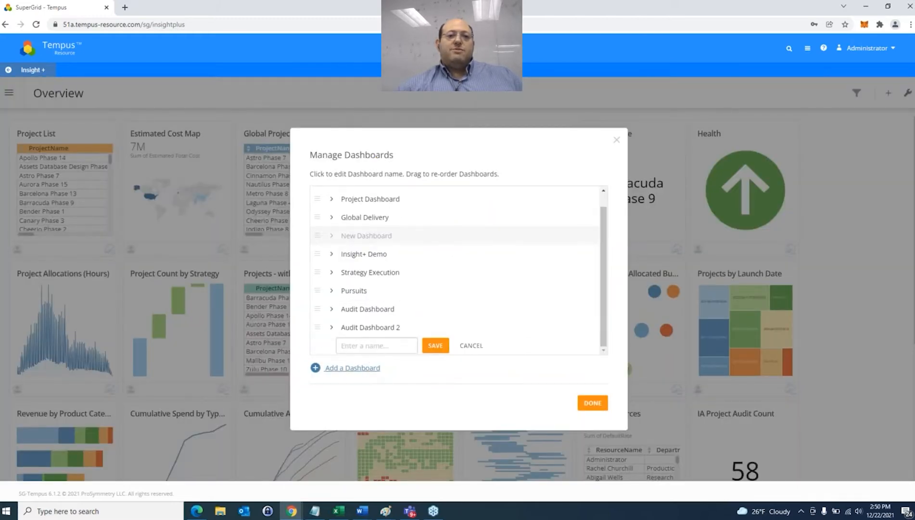
{"action": "type", "text": "Insight+ D"}
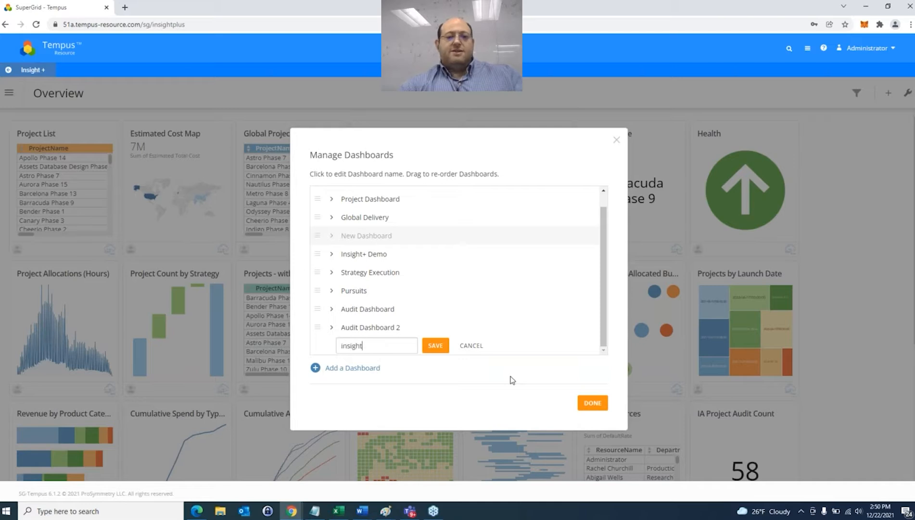
{"action": "type", "text": "emo 2"}
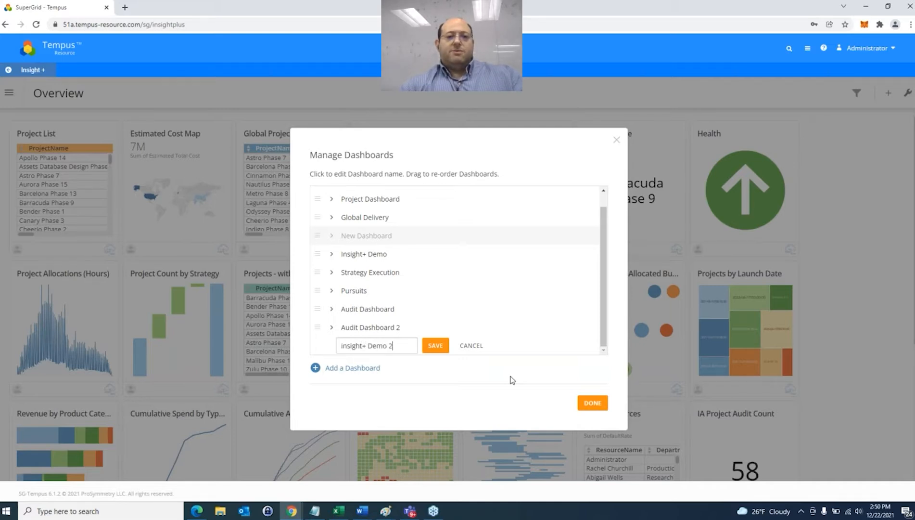
{"action": "left_click", "coordinate": [436, 345]}
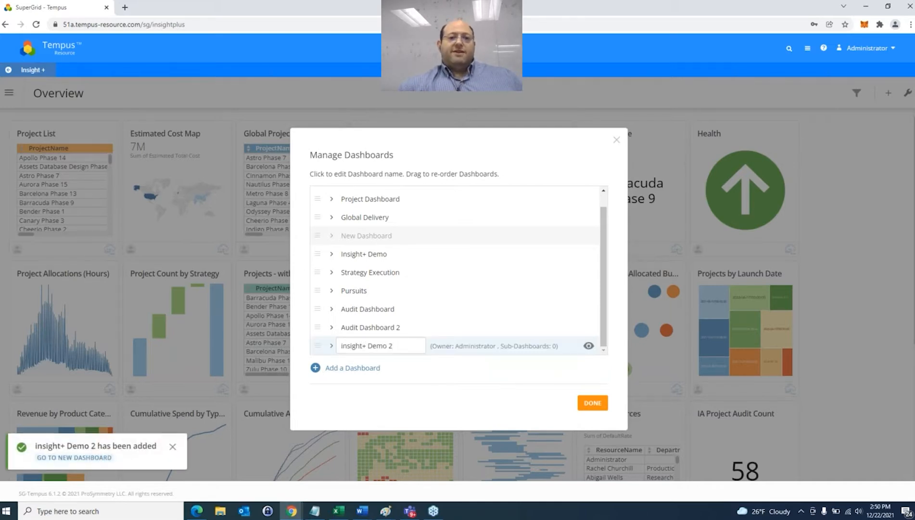
{"action": "left_click", "coordinate": [597, 407]}
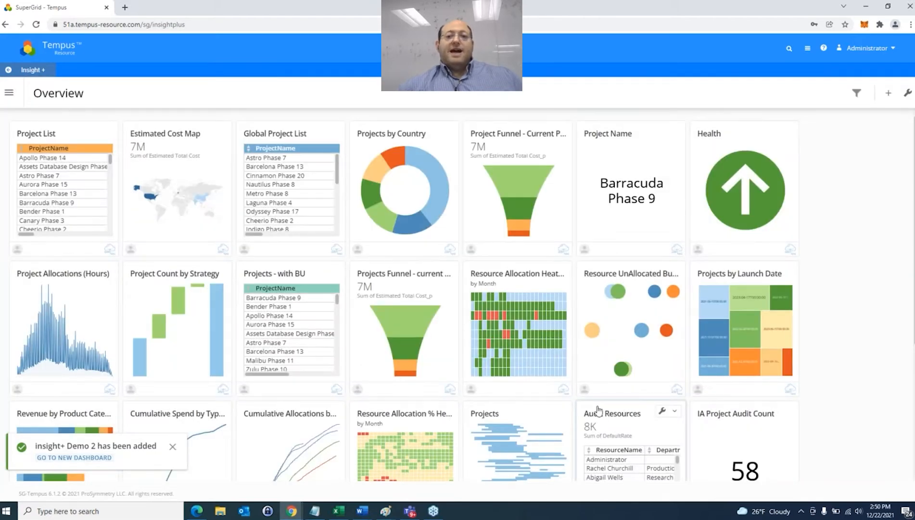
Open the insight+ Demo 2 dashboard and start editing its layout
{"action": "left_click", "coordinate": [8, 92]}
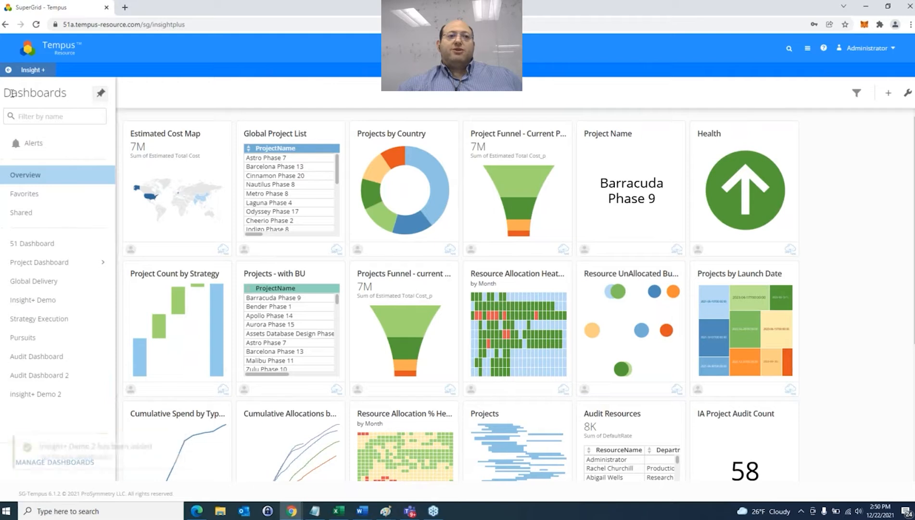
{"action": "left_click", "coordinate": [38, 396]}
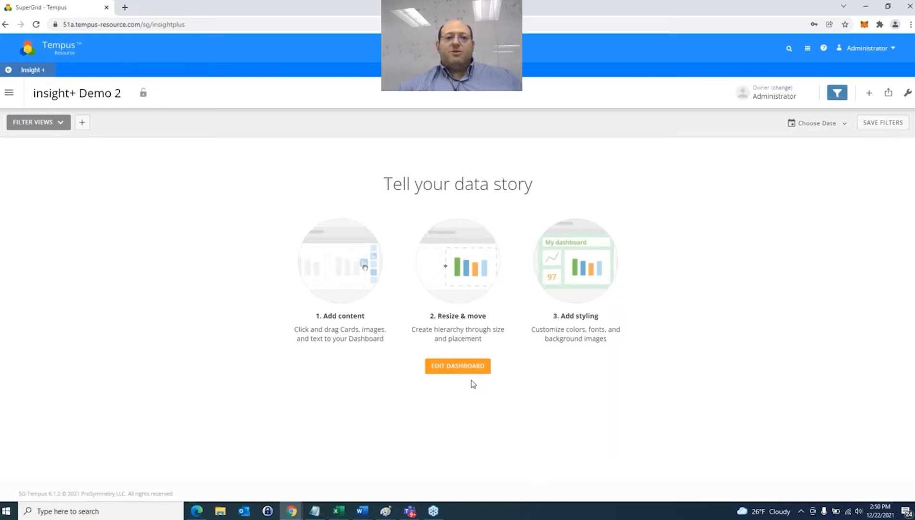
{"action": "left_click", "coordinate": [455, 367]}
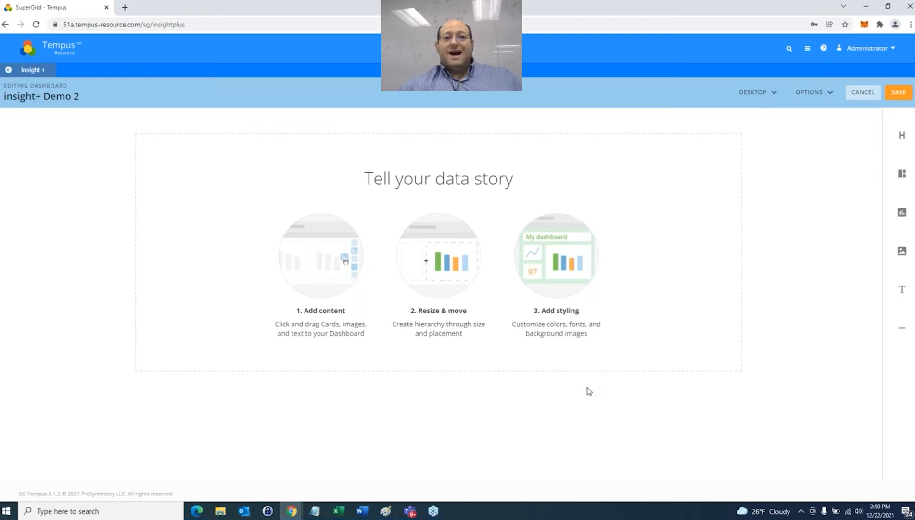
Add a header to the empty dashboard and set its text to "Dashboard 123"
{"action": "left_click", "coordinate": [903, 136]}
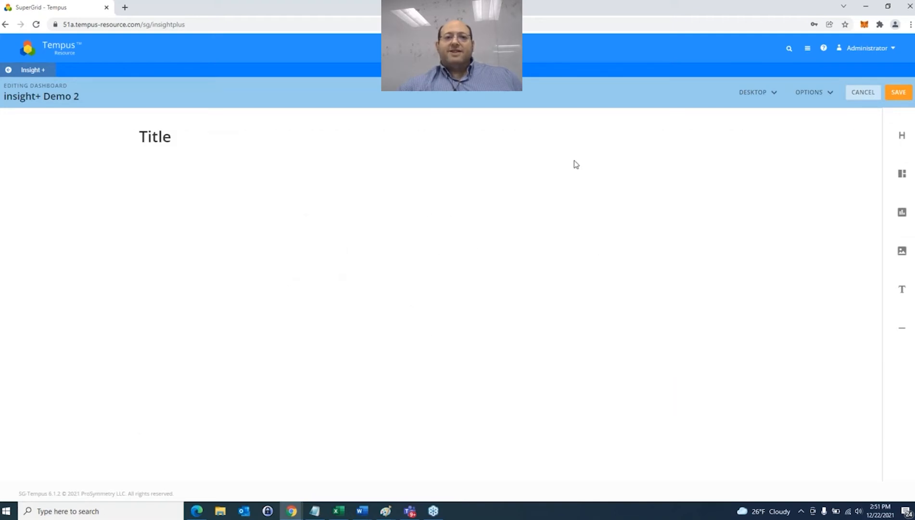
{"action": "double_click", "coordinate": [161, 137]}
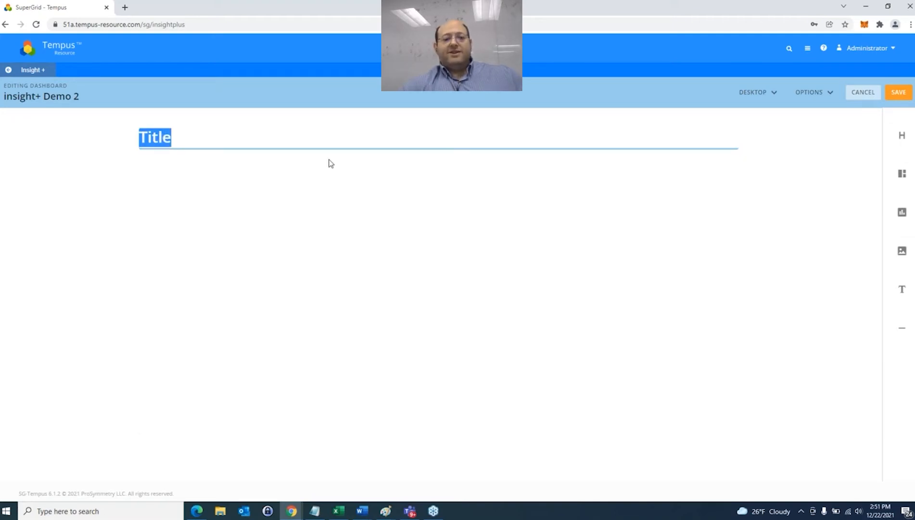
{"action": "type", "text": "Dashboard 123"}
{"action": "left_click", "coordinate": [793, 297]}
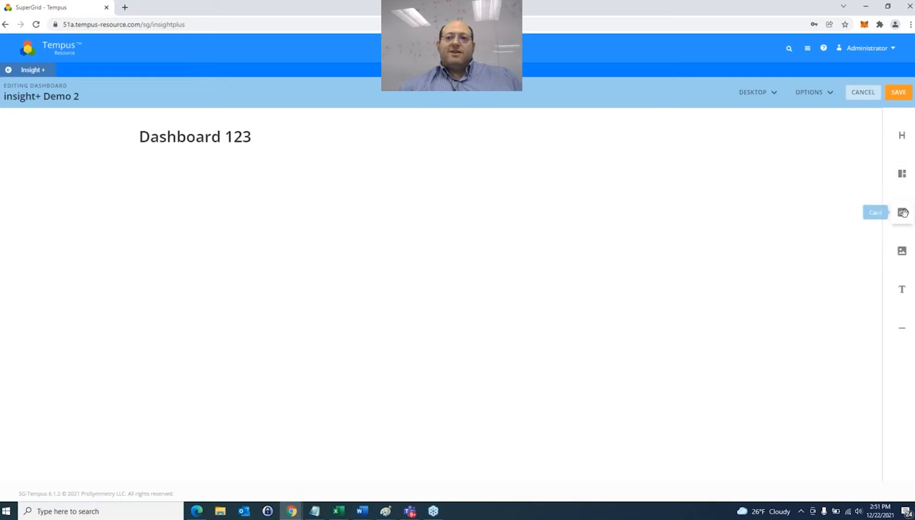
Place a card area below the Dashboard 123 header and fill it with the existing Global Project List card
{"action": "left_click_drag", "start_coordinate": [903, 212], "coordinate": [468, 228]}
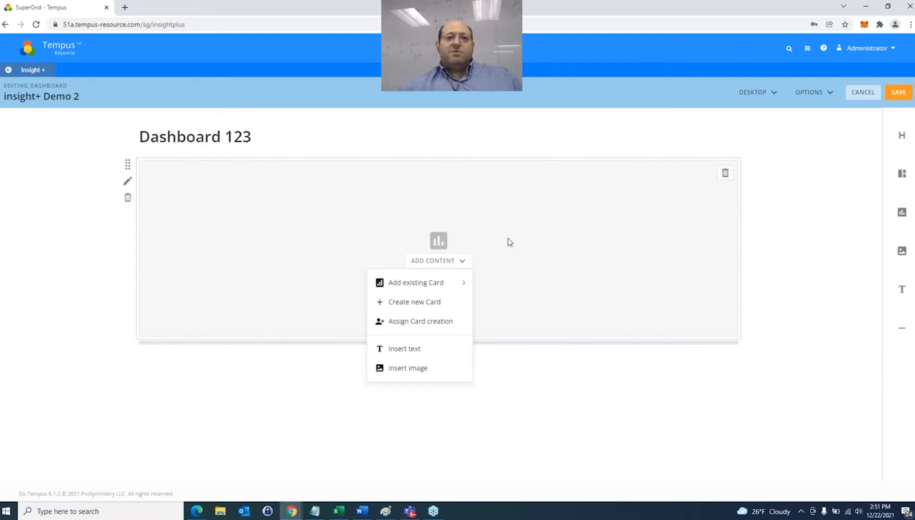
{"action": "left_click", "coordinate": [462, 284]}
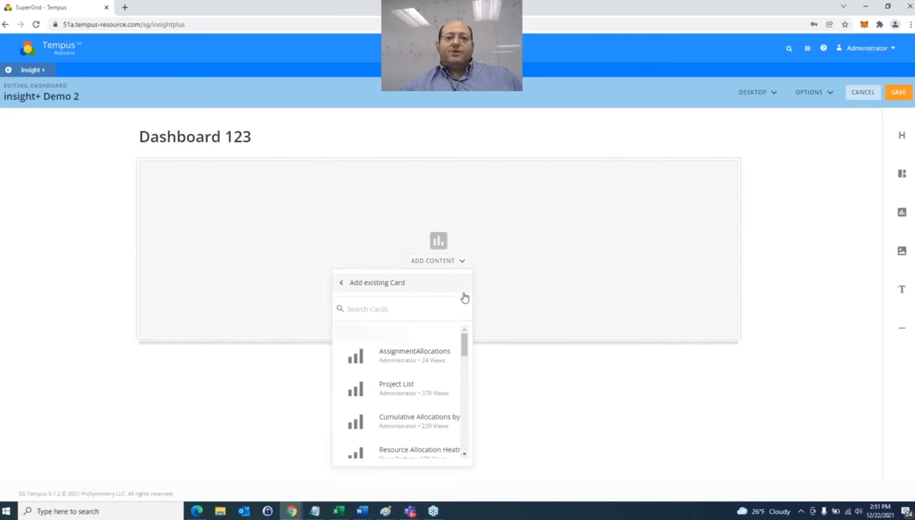
{"action": "mouse_move", "coordinate": [467, 344]}
{"action": "left_mouse_down"}
{"action": "mouse_move", "coordinate": [467, 359]}
{"action": "mouse_move", "coordinate": [466, 342]}
{"action": "left_mouse_up"}
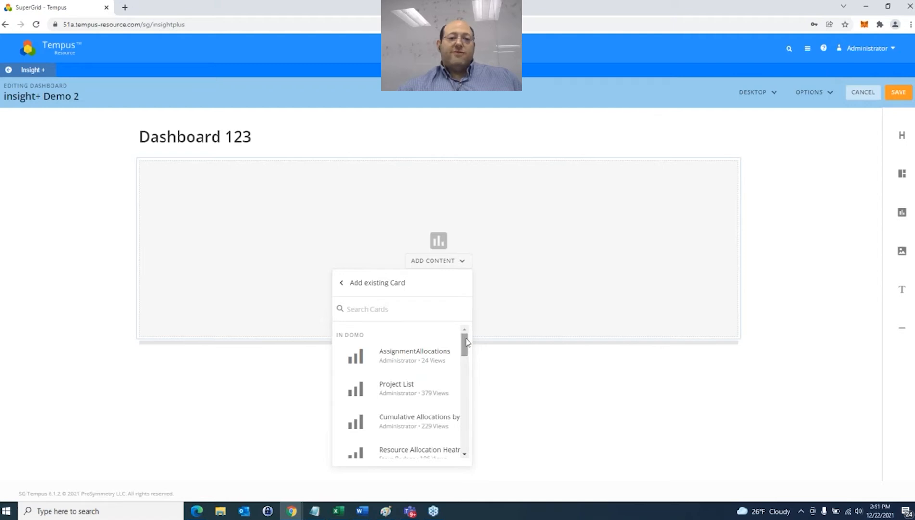
{"action": "scroll", "coordinate": [417, 392], "scroll_direction": "down", "scroll_amount": 1}
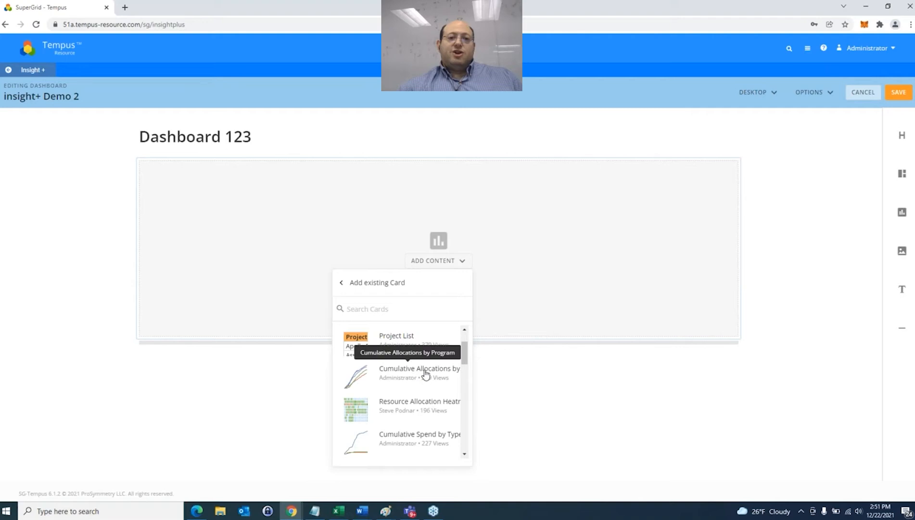
{"action": "scroll", "coordinate": [425, 374], "scroll_direction": "down", "scroll_amount": 3}
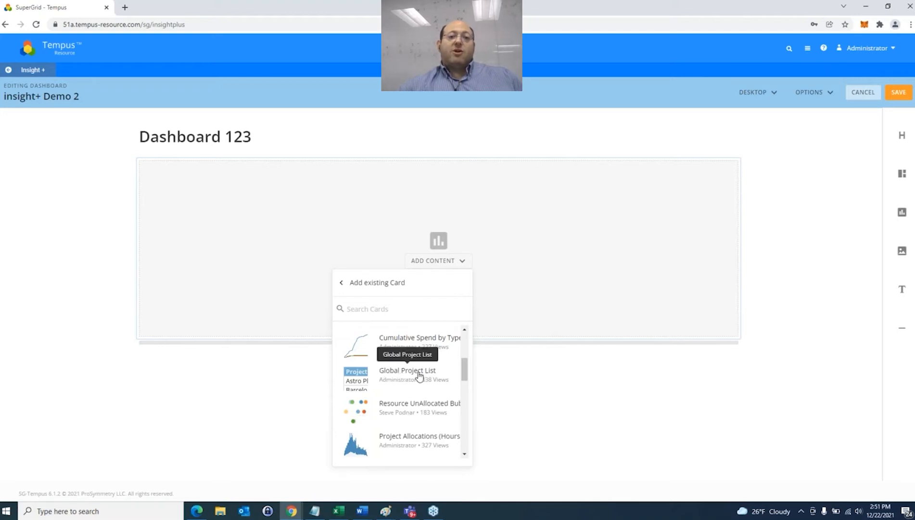
{"action": "left_click", "coordinate": [400, 375]}
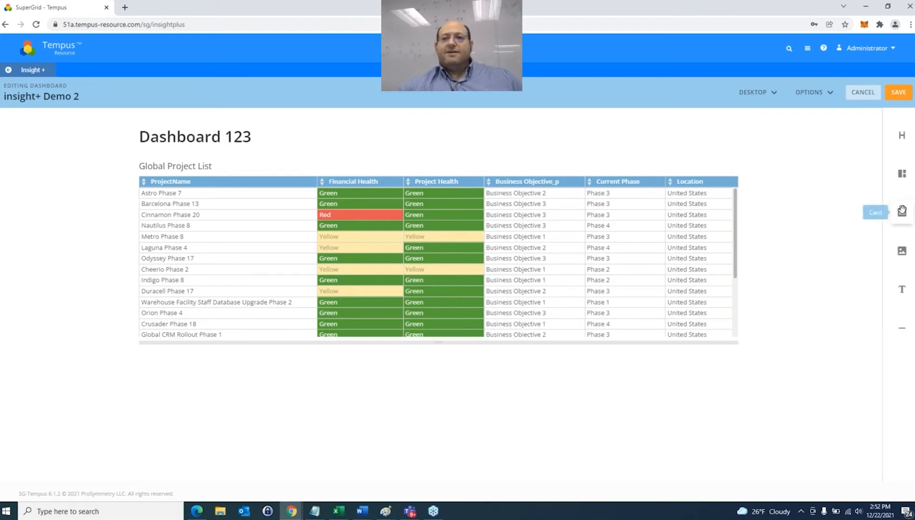
Add the existing "Project Funnel - Current Phase - Estimated Cost" card to the right of Global Project List and widen the list card
{"action": "left_click_drag", "start_coordinate": [902, 211], "coordinate": [739, 215]}
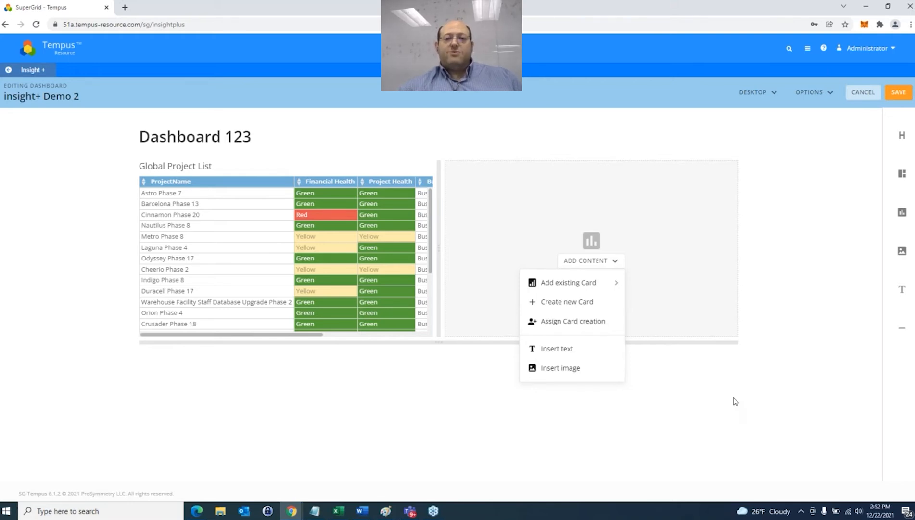
{"action": "left_click", "coordinate": [612, 283]}
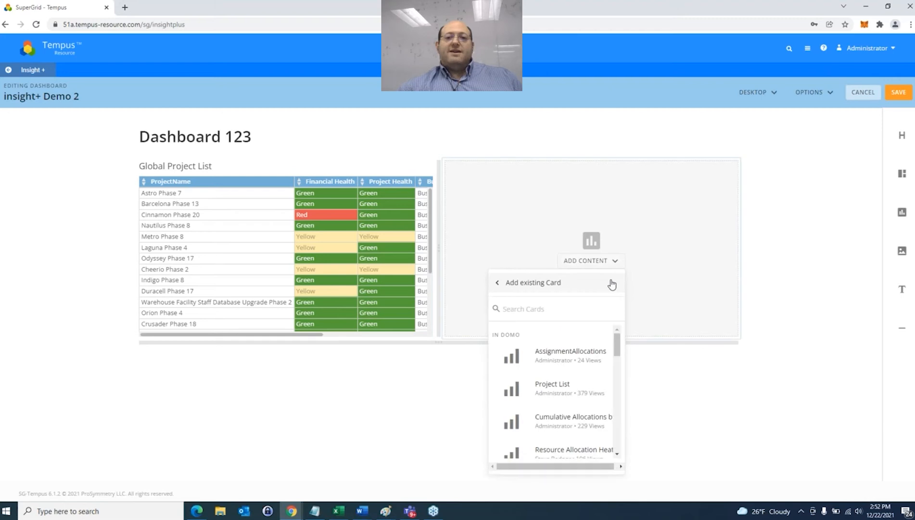
{"action": "left_click_drag", "start_coordinate": [617, 342], "coordinate": [620, 438]}
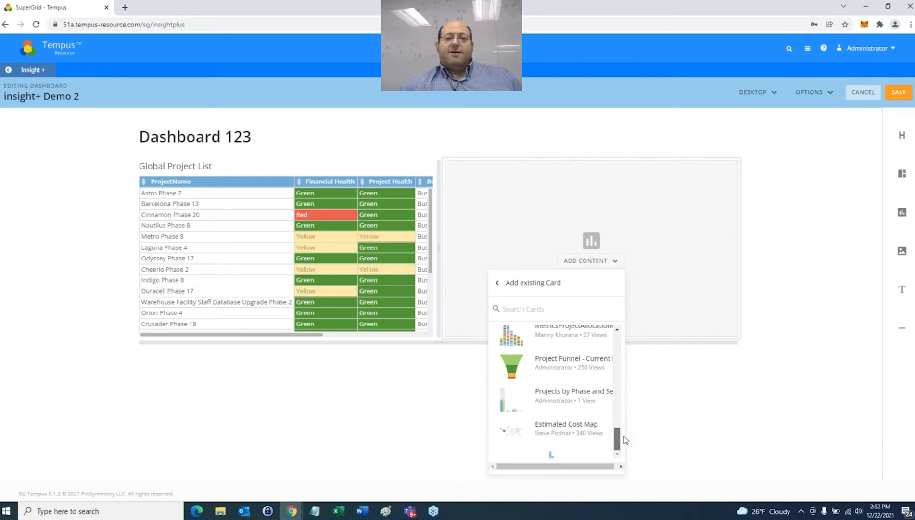
{"action": "left_click", "coordinate": [571, 368]}
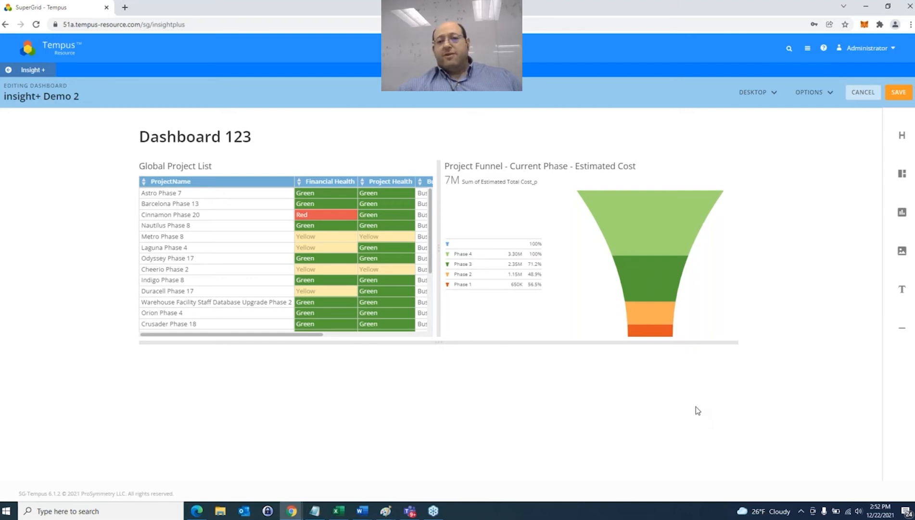
{"action": "left_click_drag", "start_coordinate": [460, 231], "coordinate": [534, 230]}
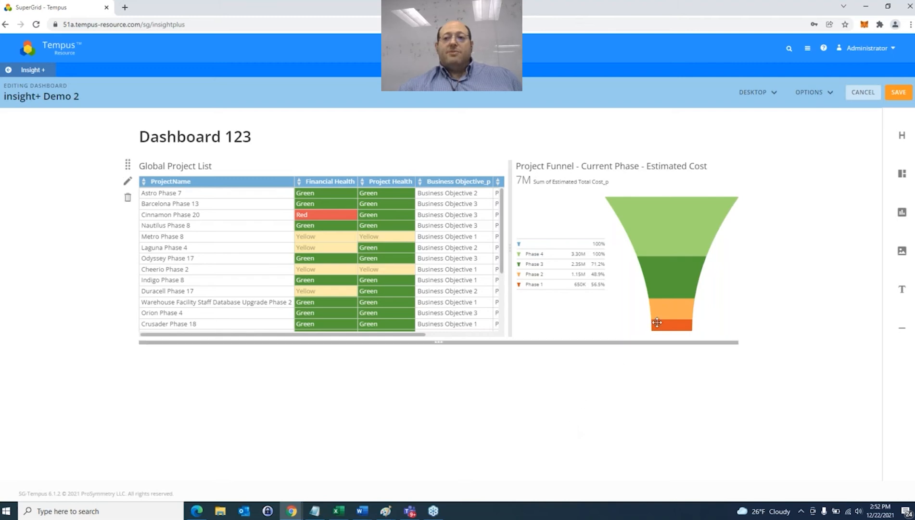
Add the existing Cumulative Allocations by Program card in a full-width row below the project list and funnel
{"action": "left_click_drag", "start_coordinate": [901, 211], "coordinate": [497, 349]}
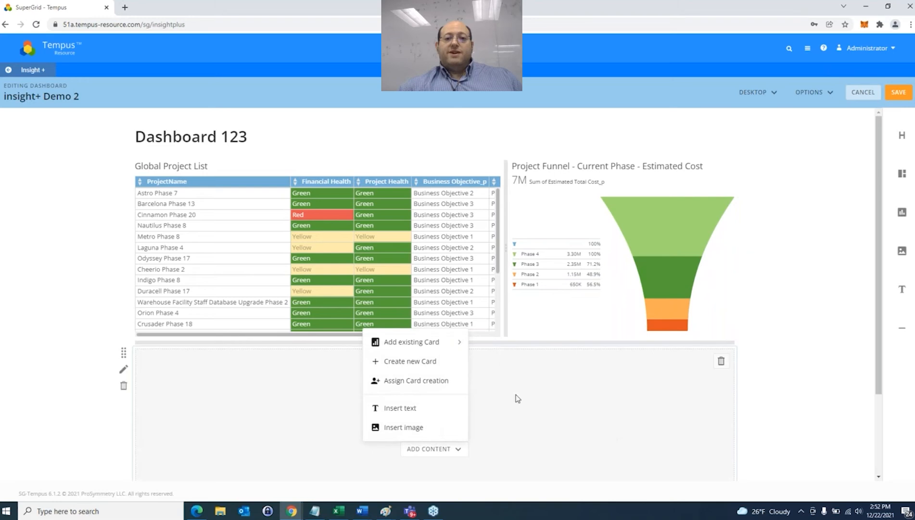
{"action": "left_click", "coordinate": [461, 344]}
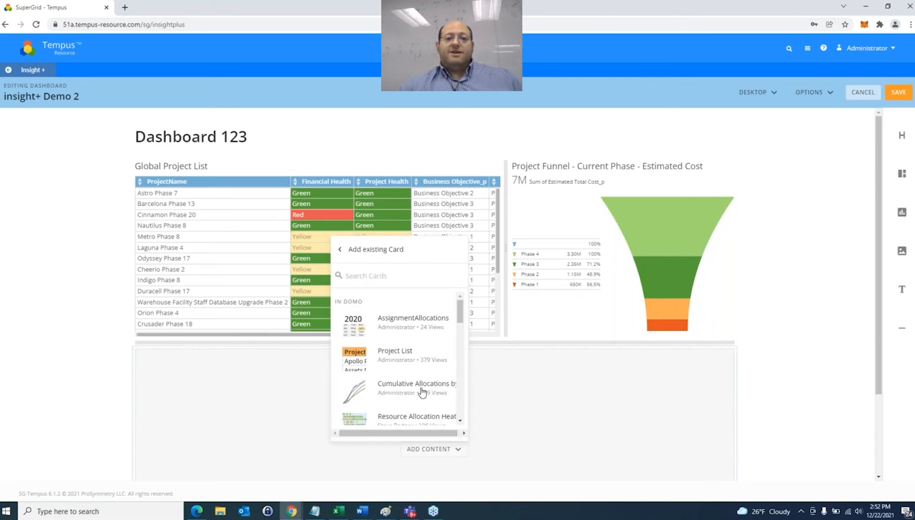
{"action": "left_click", "coordinate": [399, 389]}
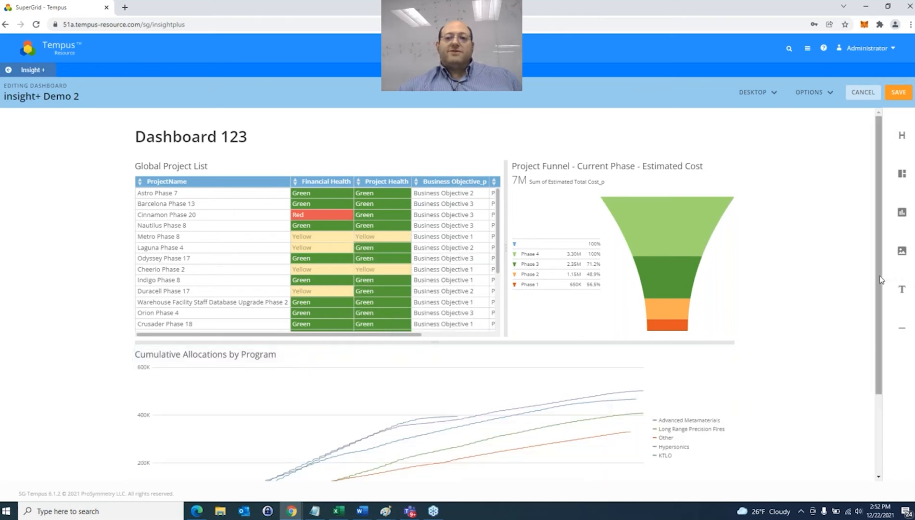
Check the three-card layout and save the edited insight+ Demo 2 dashboard
{"action": "left_click_drag", "start_coordinate": [883, 278], "coordinate": [884, 333]}
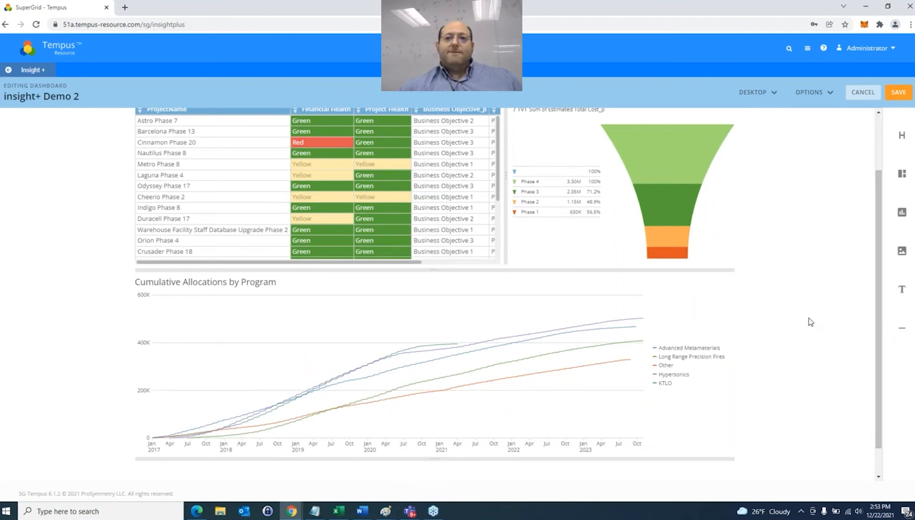
{"action": "scroll", "coordinate": [809, 321], "scroll_direction": "up", "scroll_amount": 2}
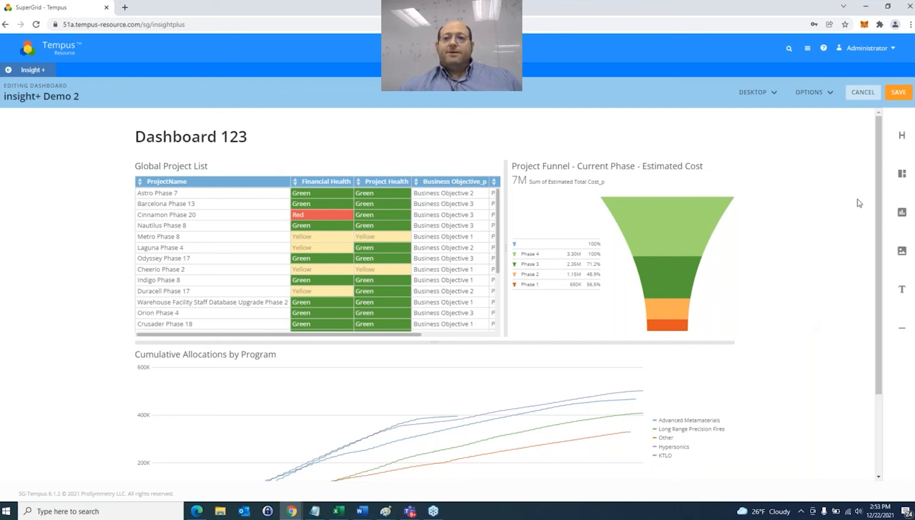
{"action": "left_click", "coordinate": [899, 92]}
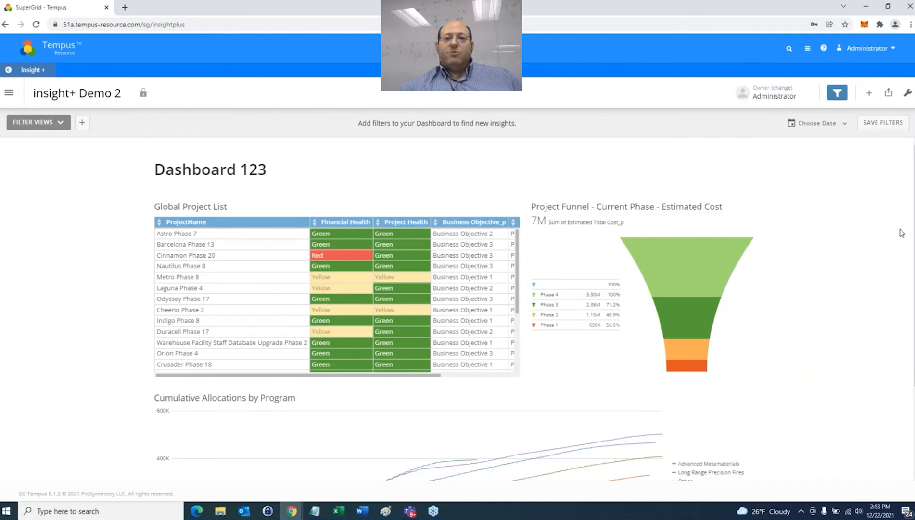
{"action": "scroll", "coordinate": [902, 233], "scroll_direction": "down", "scroll_amount": 1}
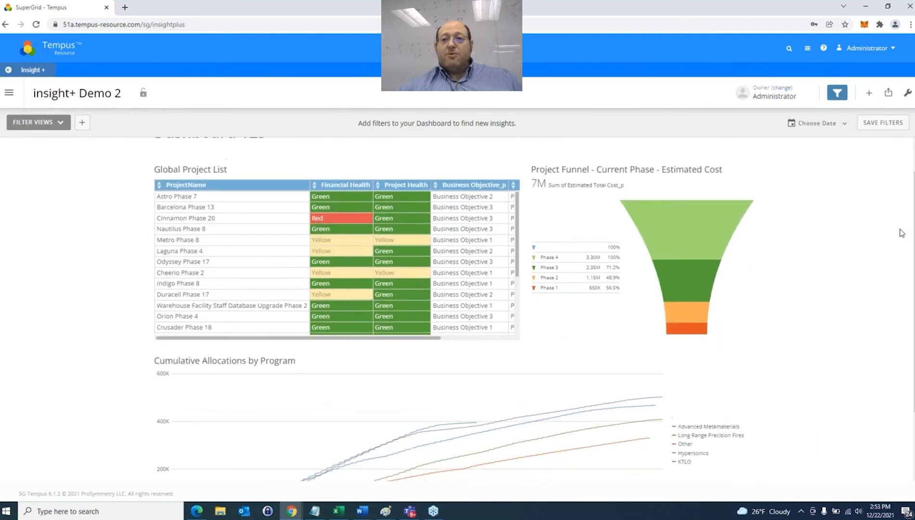
{"action": "scroll", "coordinate": [901, 233], "scroll_direction": "up", "scroll_amount": 1}
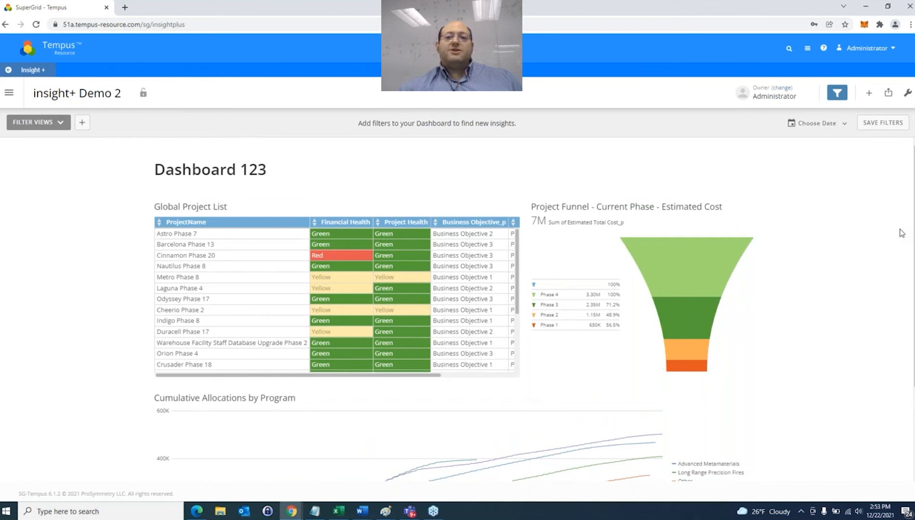